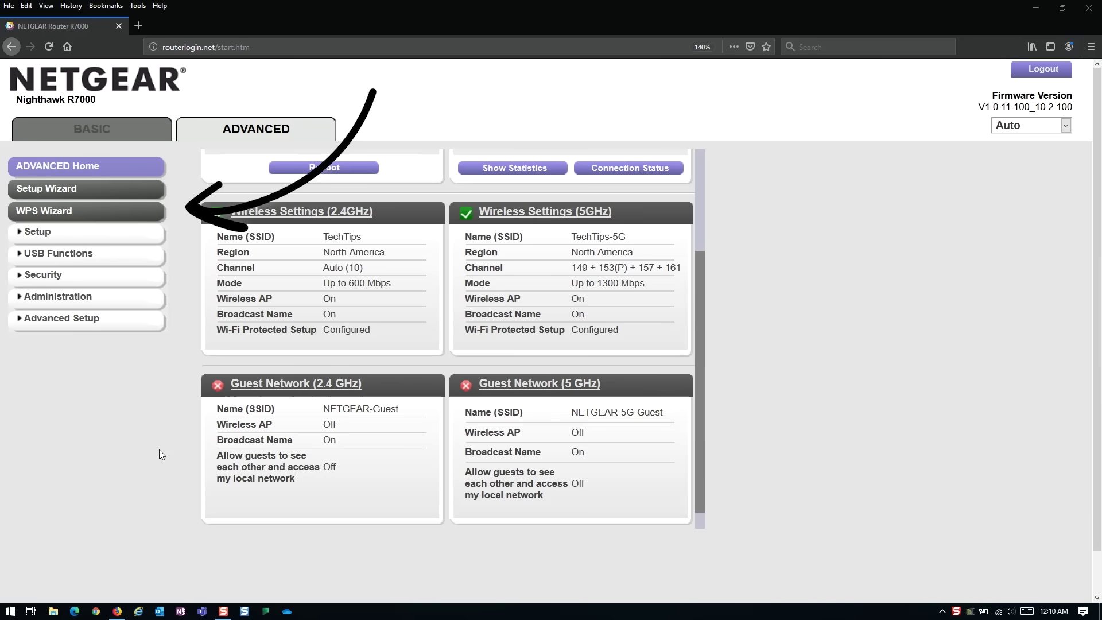
Step: Launch the WPS Wizard and advance to Add WPS Client with Push Button selected
left_click(60, 212)
left_click(627, 296)
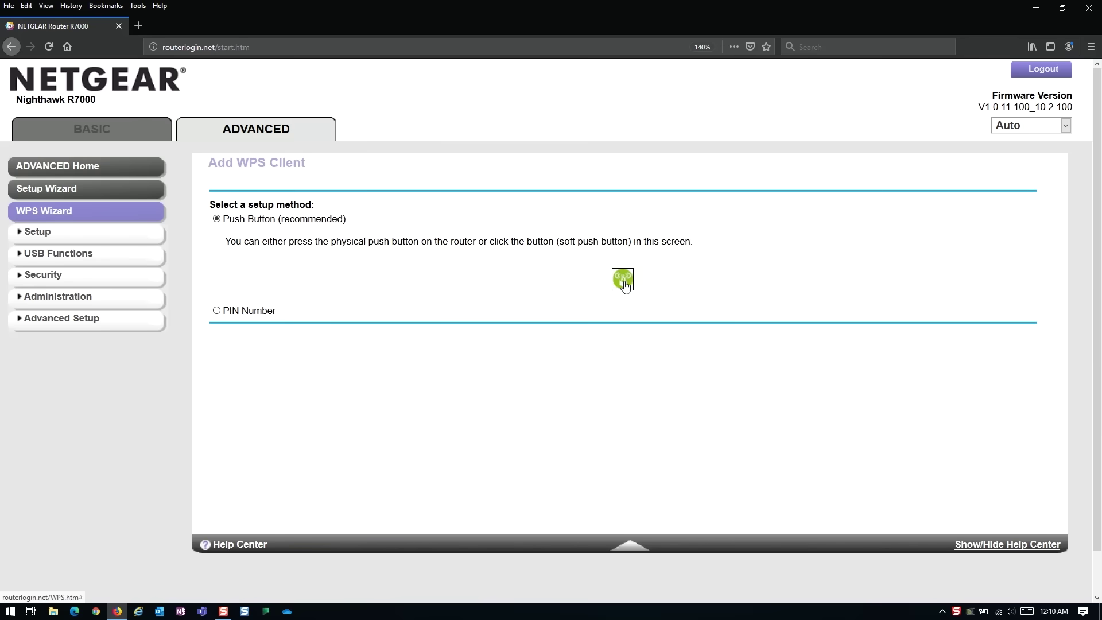
Step: Press the router's soft WPS push button to pair a new wireless client
left_click(623, 281)
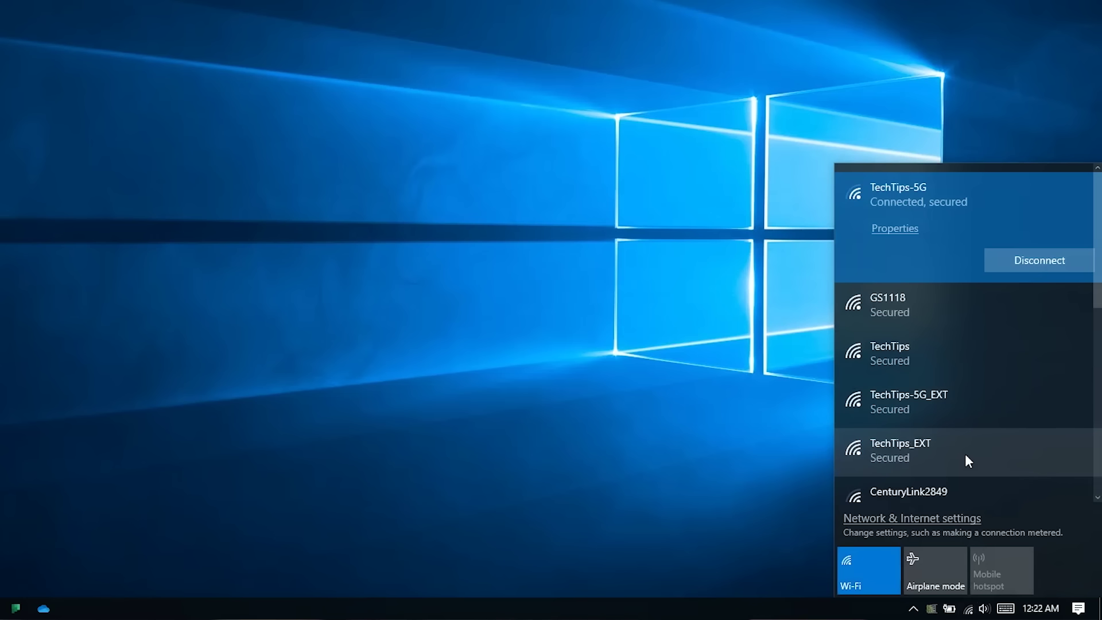
Step: Connect Windows to TechTips-5G_EXT and enter its Wi-Fi security key
left_click(984, 409)
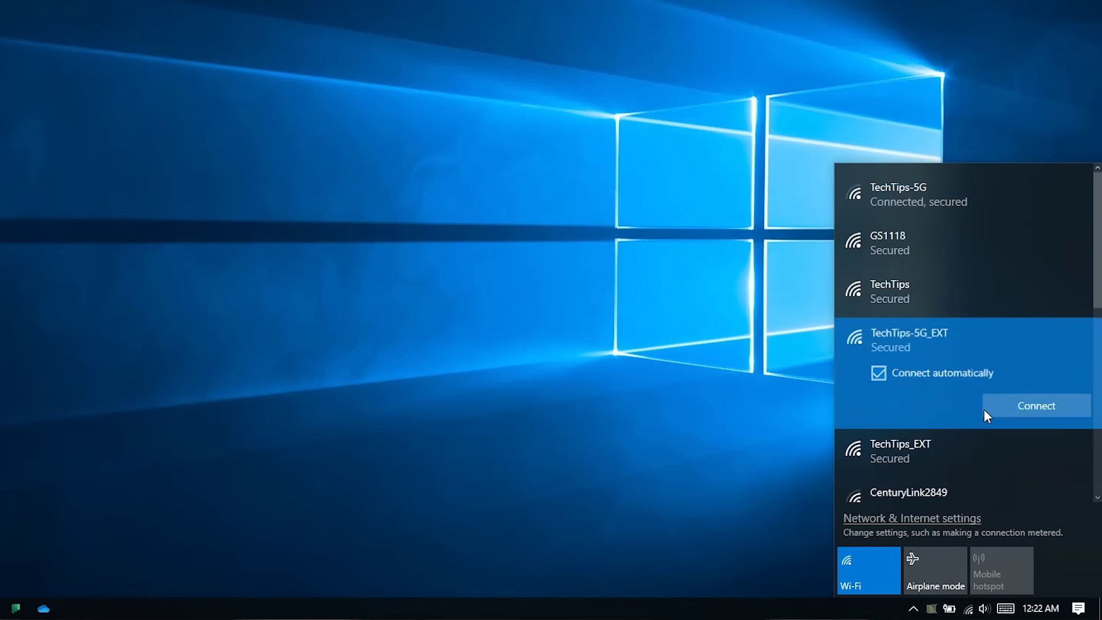
left_click(1020, 408)
type("***")
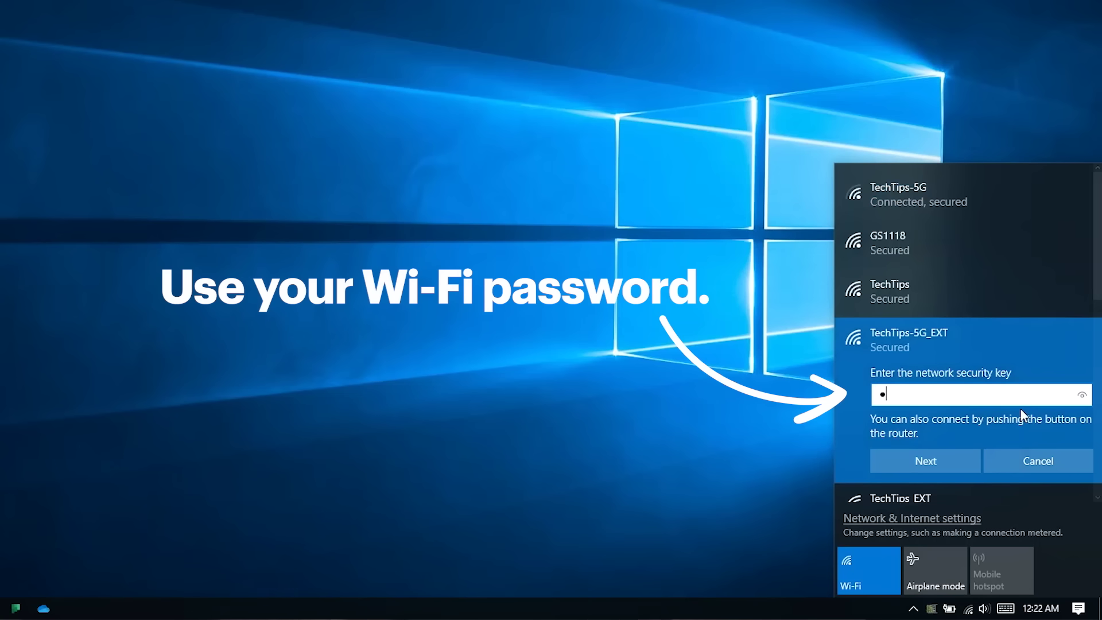
type("*******")
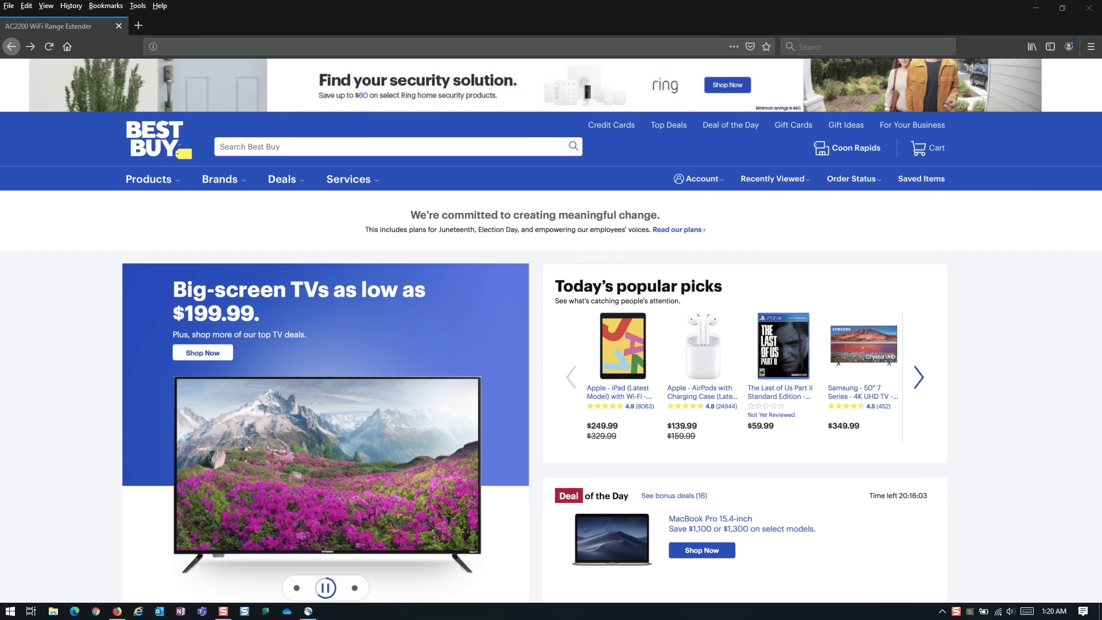
type("www.mywifiext.net")
key("Return")
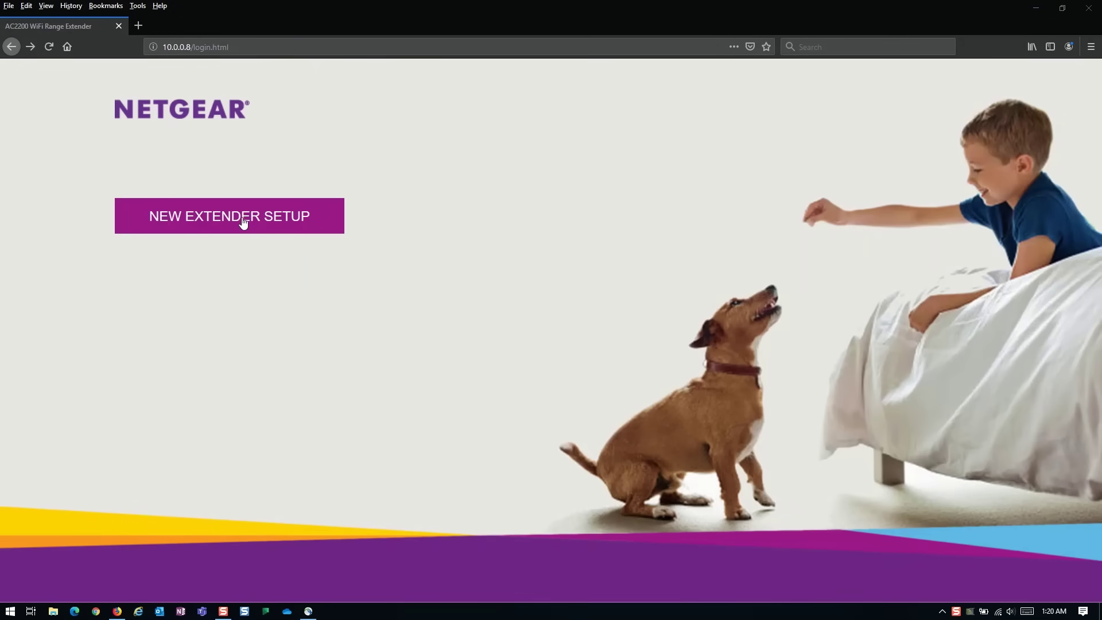
type("dmin")
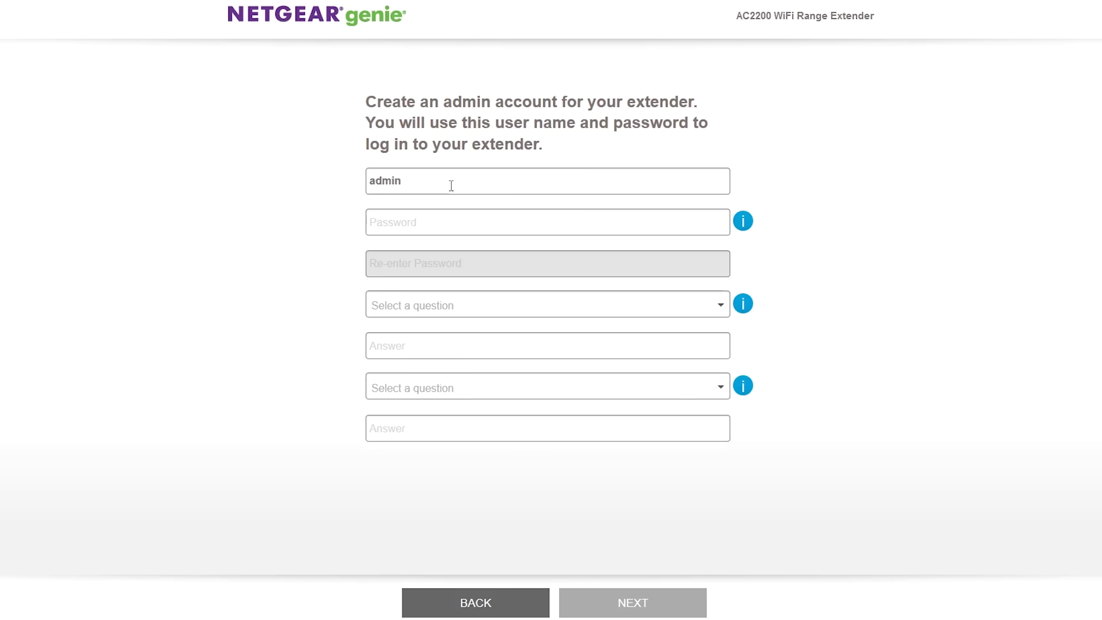
key("Tab")
type("••••••••••••••••")
key("Tab")
type("•••")
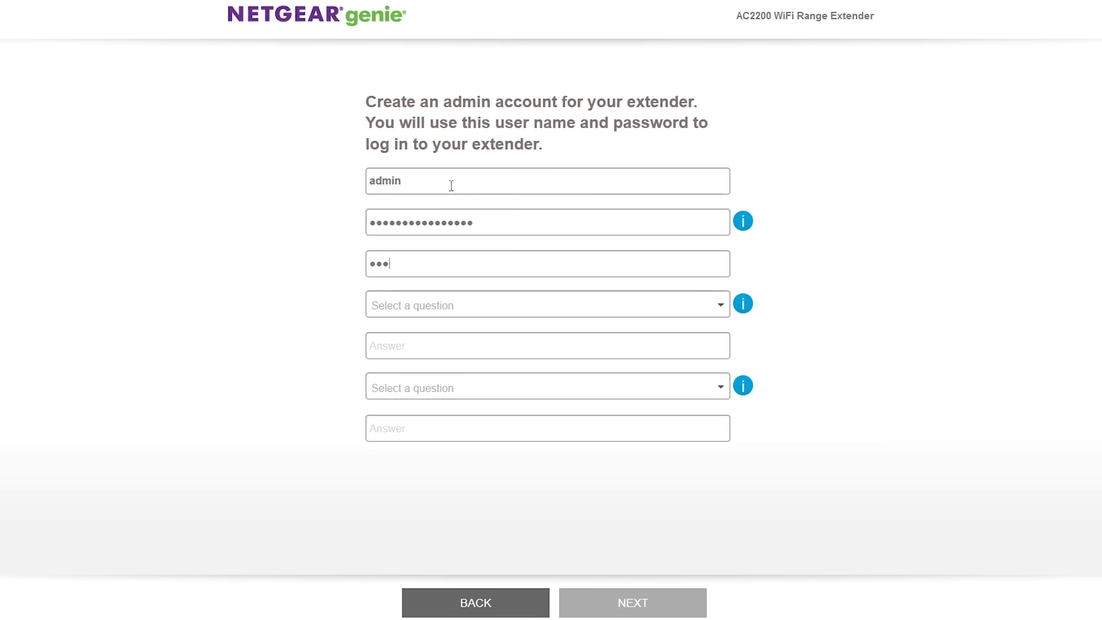
type("•••••••••••••")
Step: Choose the first-school and first-manager security questions, answer both, and submit the account
left_click(534, 307)
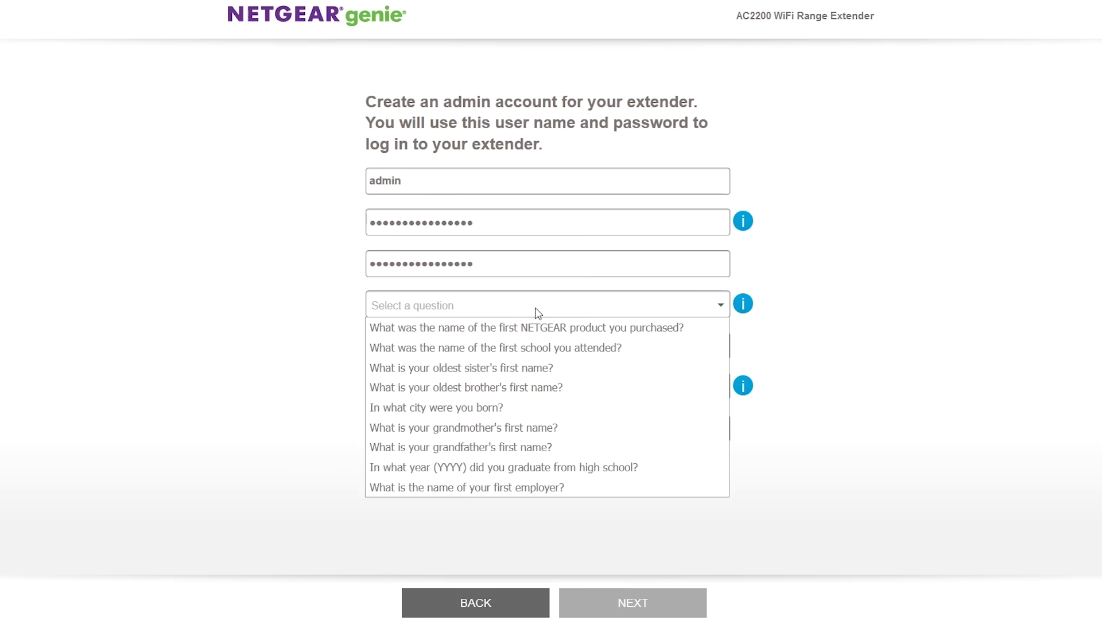
left_click(508, 347)
left_click(487, 347)
left_click(507, 388)
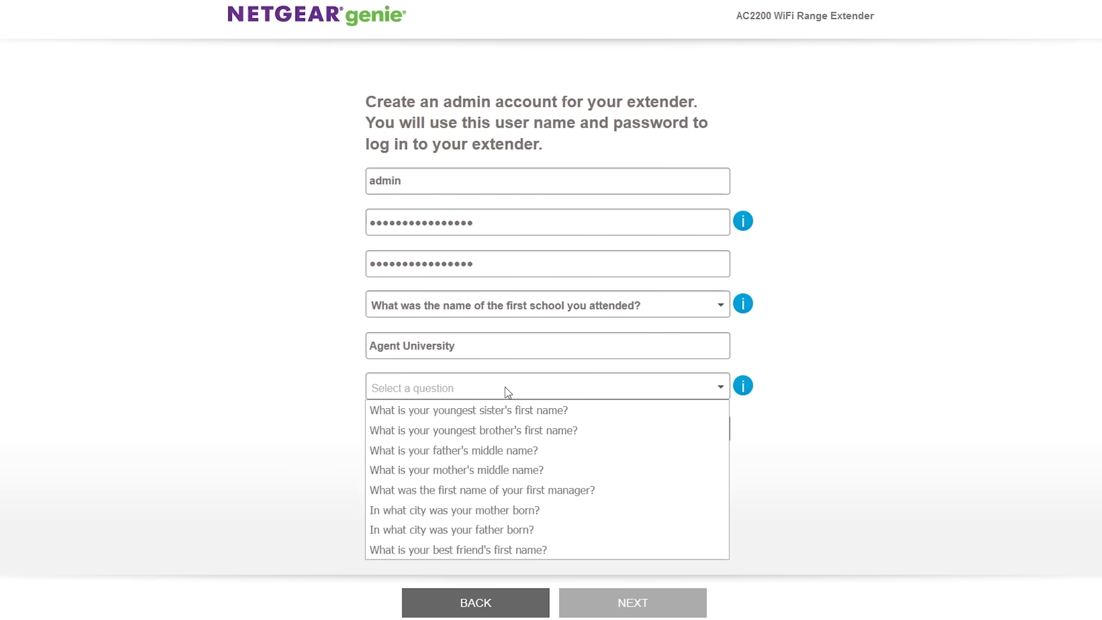
left_click(488, 489)
left_click(461, 429)
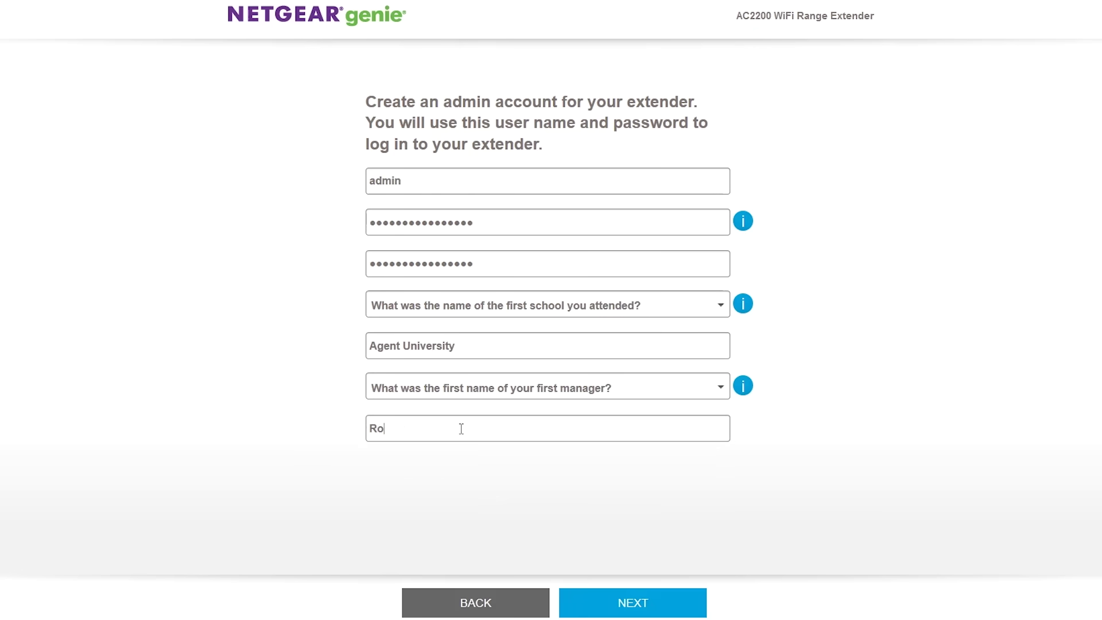
left_click(612, 600)
Step: Select TechTips-5G as the 5GHz network to extend alongside TechTips
left_click(622, 607)
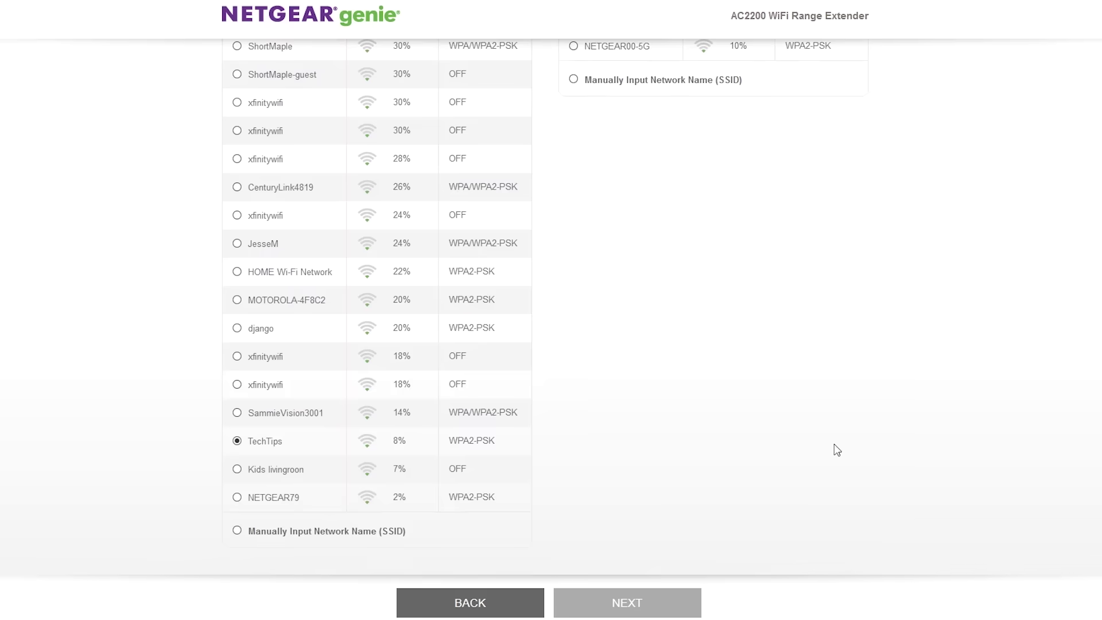
scroll(835, 444, "up", 15)
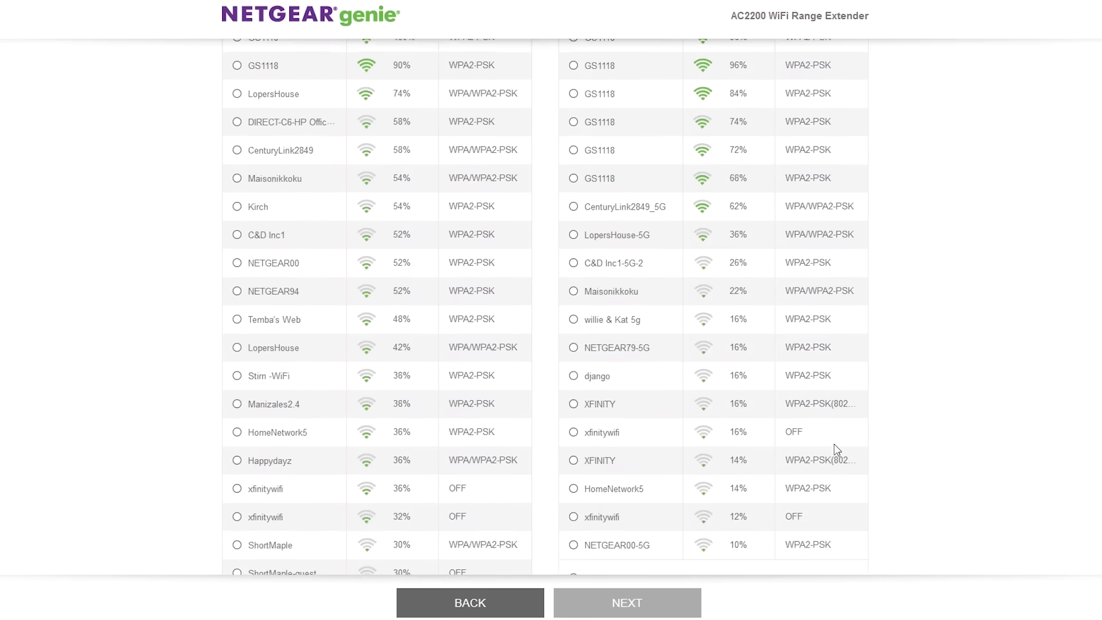
scroll(835, 443, "up", 3)
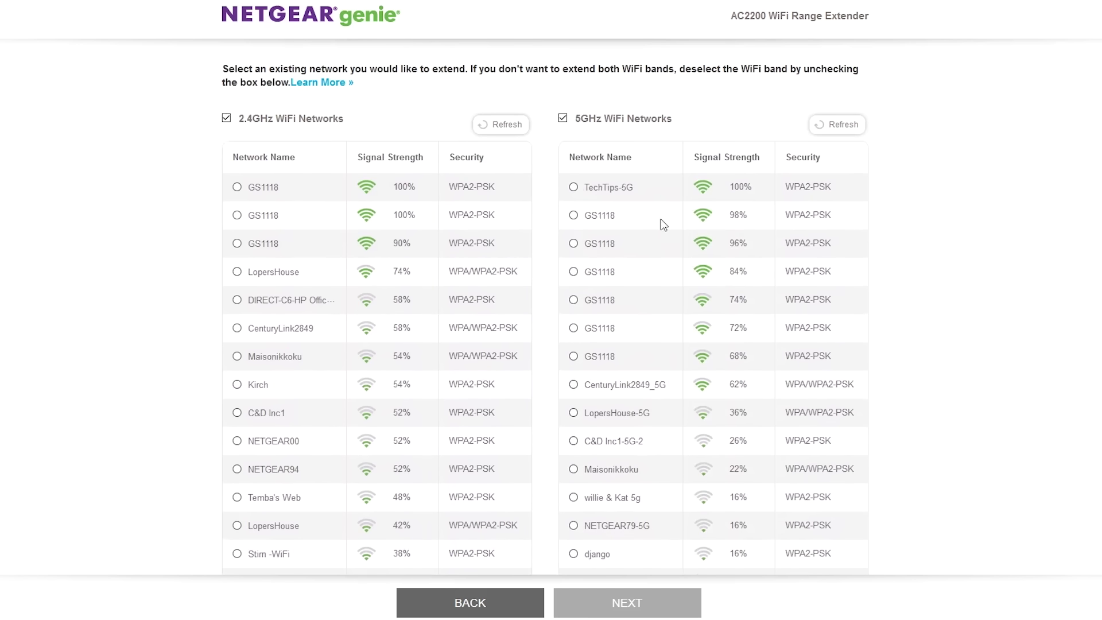
left_click(574, 188)
left_click(626, 604)
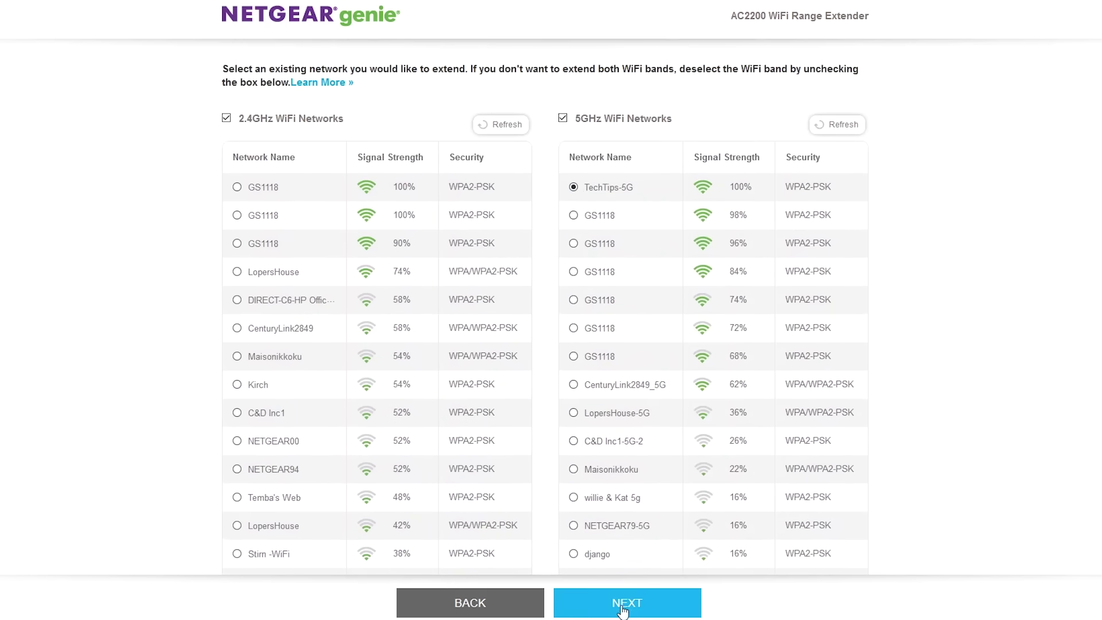
Step: Enter the shared existing-network password and apply it
left_click(283, 242)
type("*****")
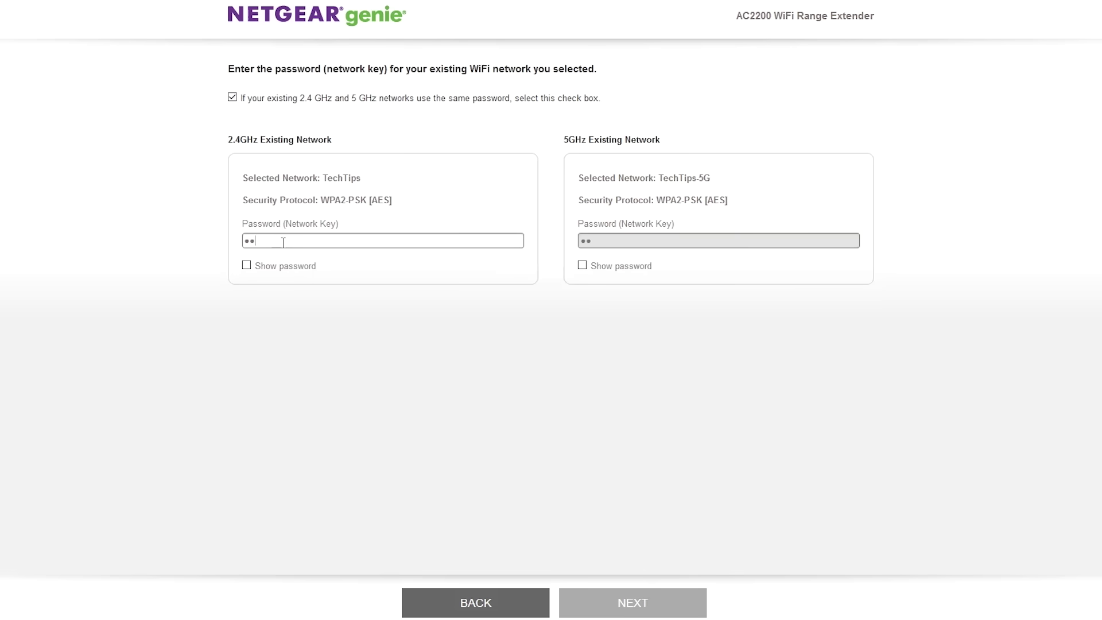
type("***********")
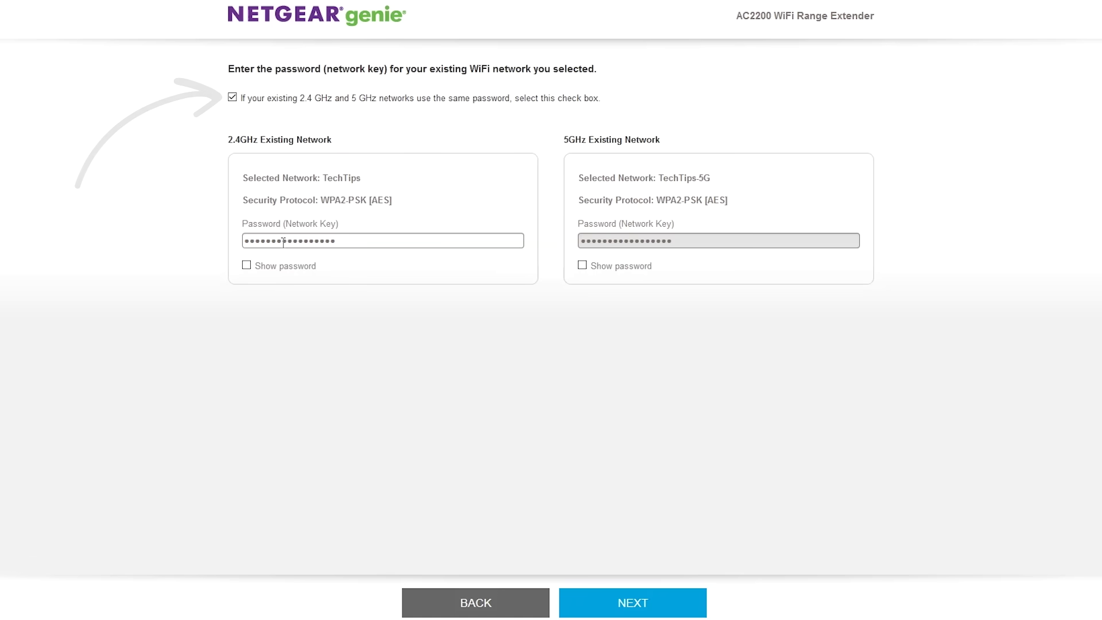
left_click(638, 613)
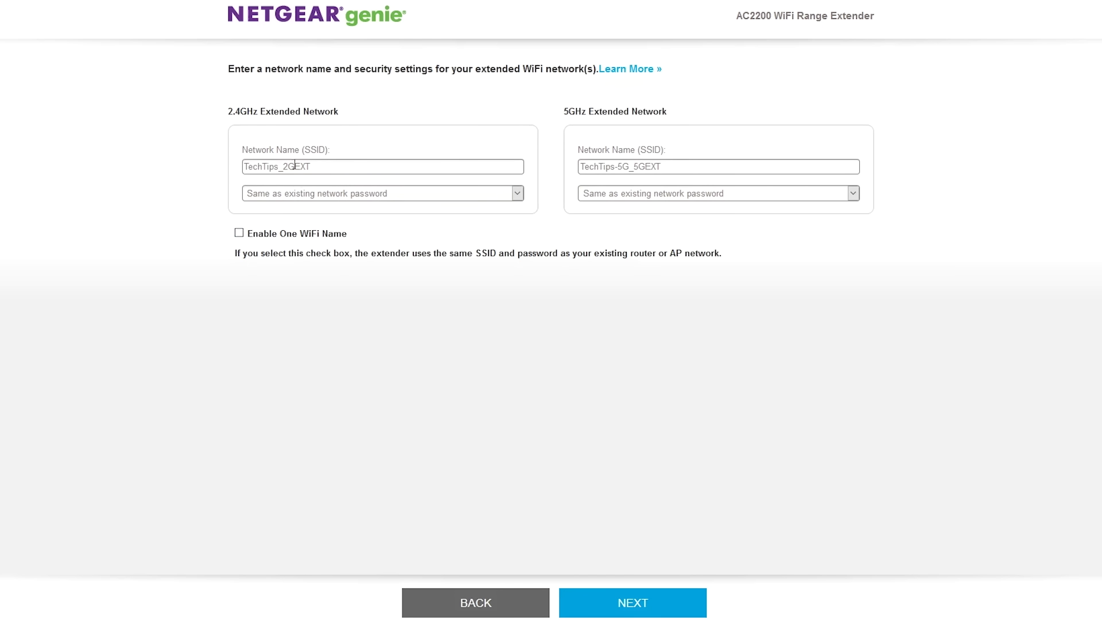
Step: Remove the 2G and 5G suffixes so the networks become TechTips_EXT and TechTips-5G_EXT, then save
left_click(294, 166)
key("BackSpace")
key("BackSpace")
left_click(646, 167)
key("BackSpace")
key("BackSpace")
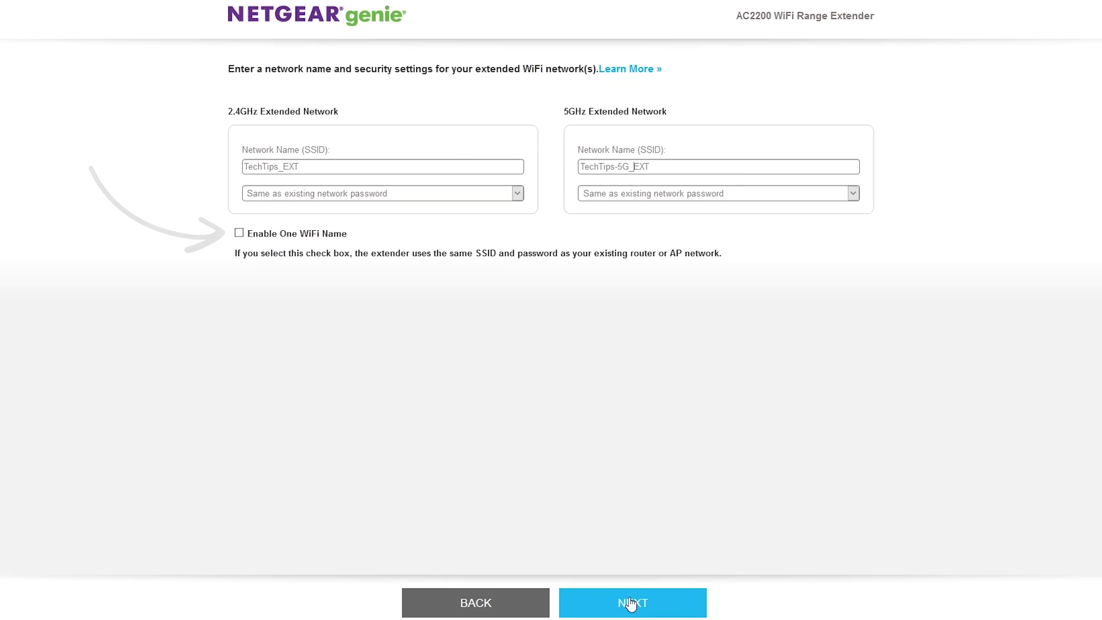
left_click(631, 604)
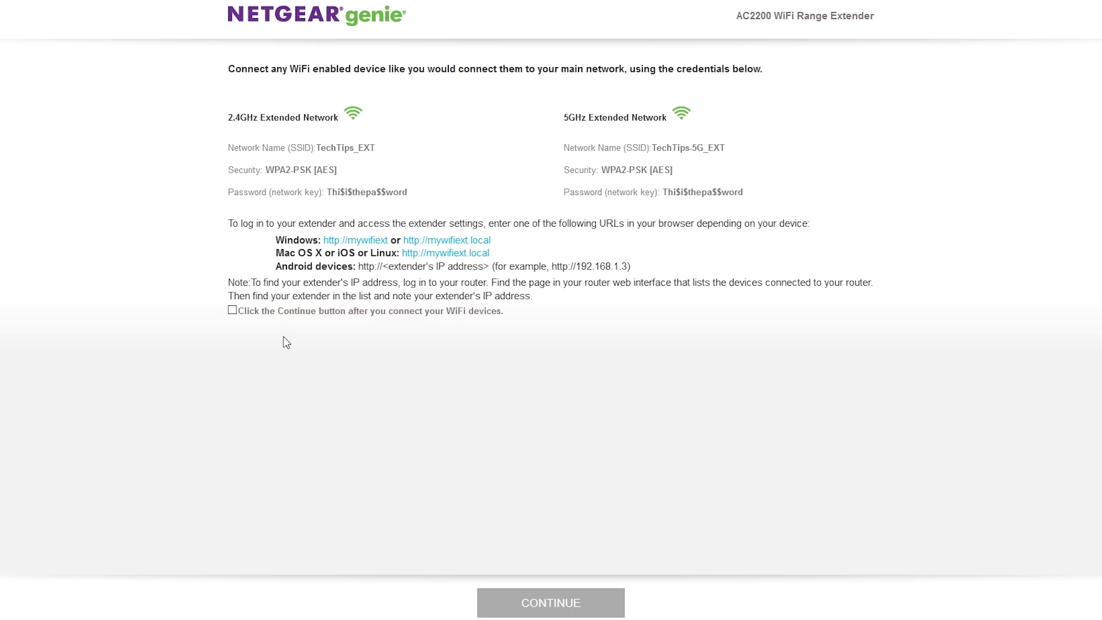
Step: Confirm the WiFi devices are connected and continue to the connection result
left_click(232, 310)
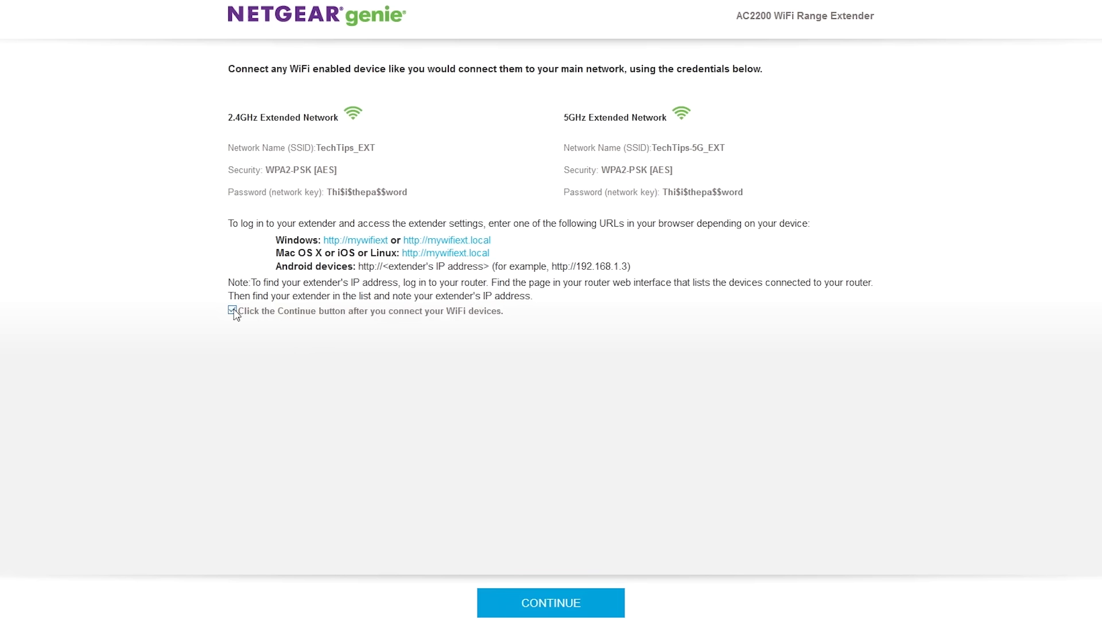
left_click(560, 600)
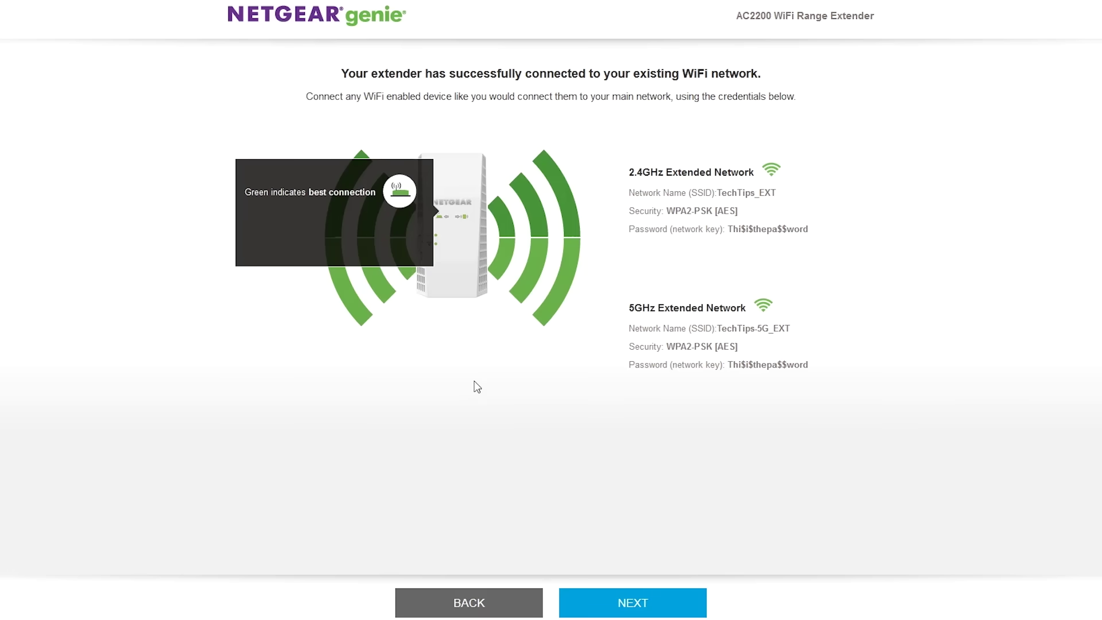
Step: Move past the success page to load the extender status page
left_click(637, 607)
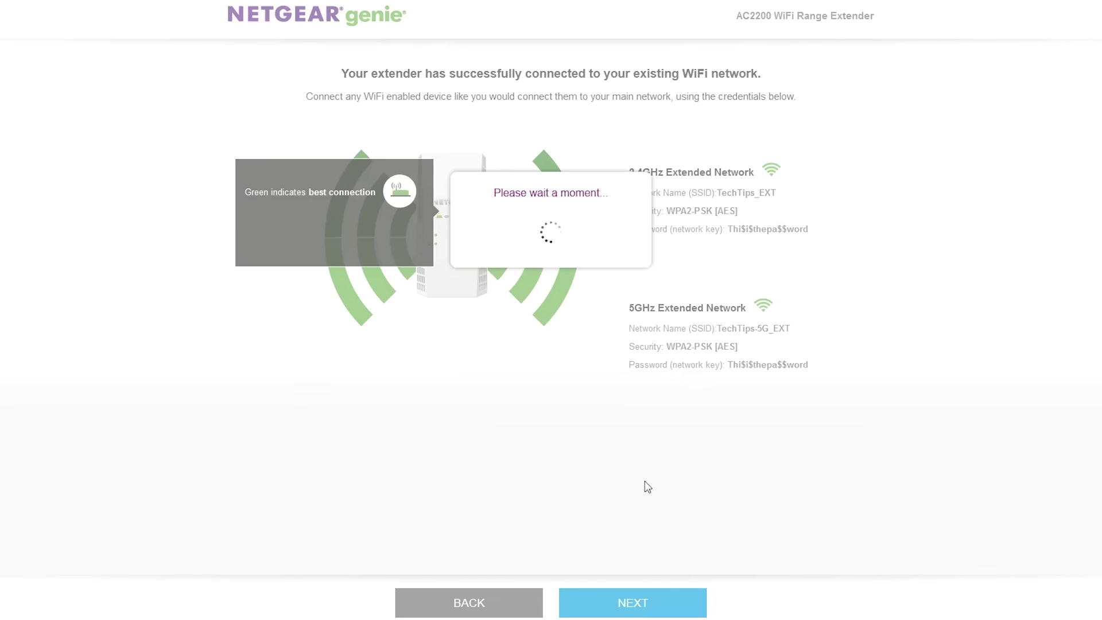